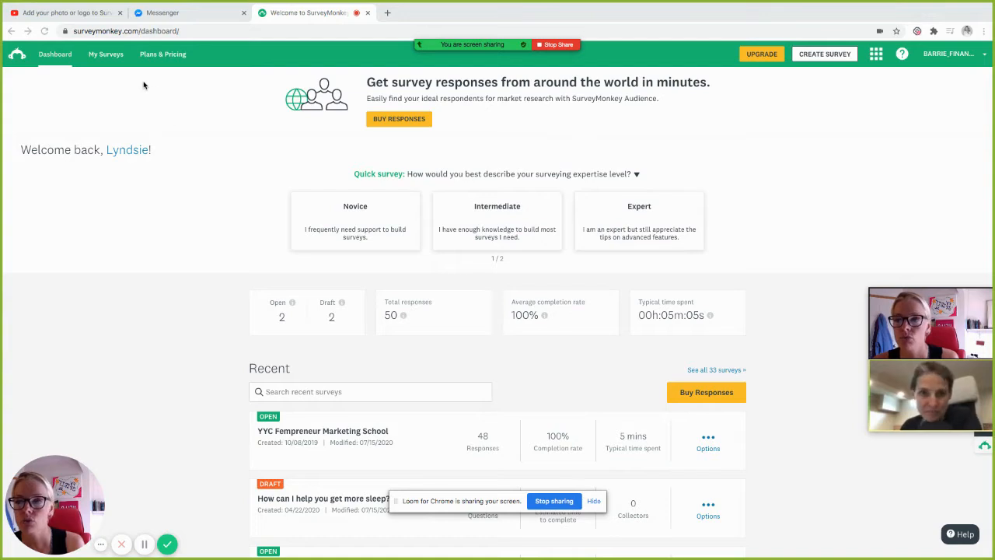
# Open the design of the survey "How can I help you get more sleep?" and start editing its page description
pyautogui.click(107, 58)
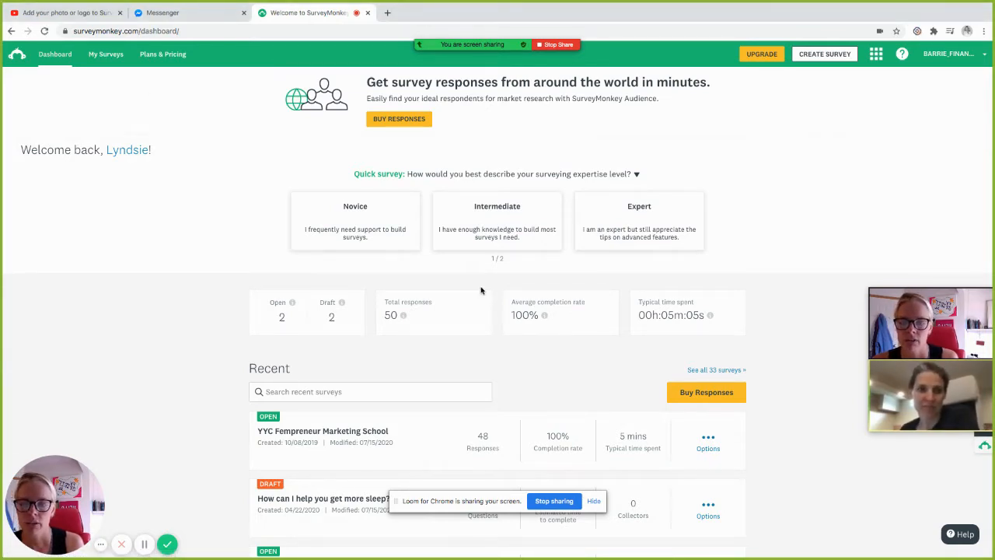
pyautogui.click(594, 501)
pyautogui.click(350, 502)
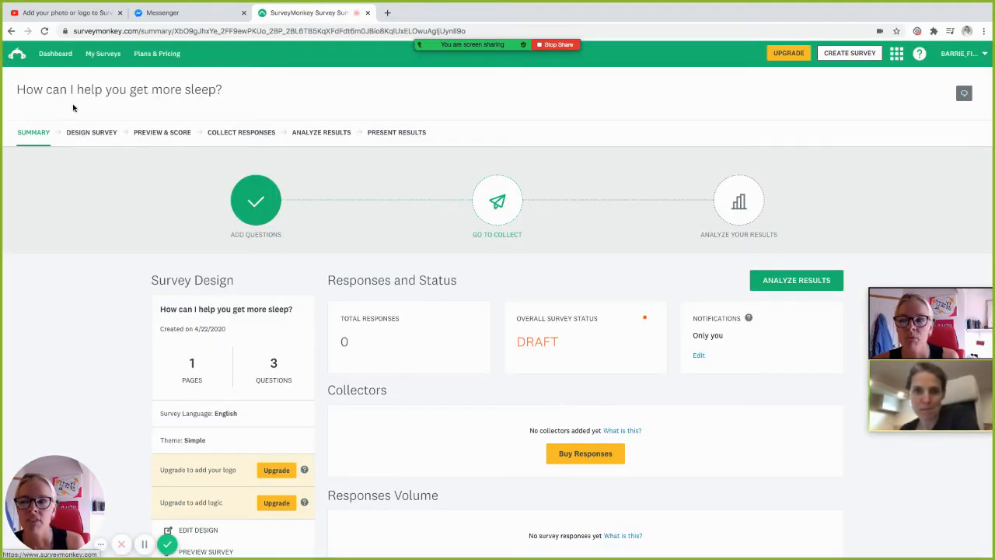
pyautogui.click(91, 135)
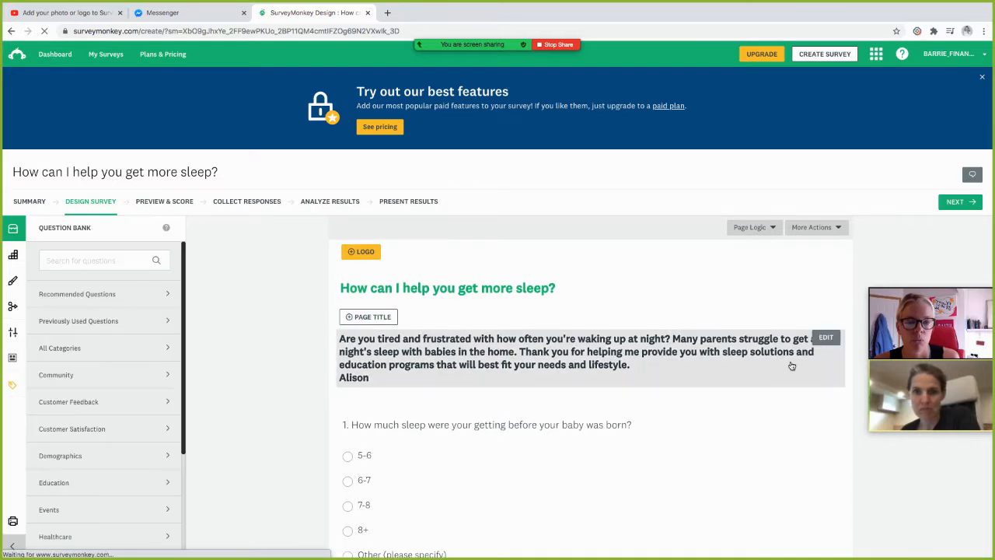
pyautogui.click(821, 341)
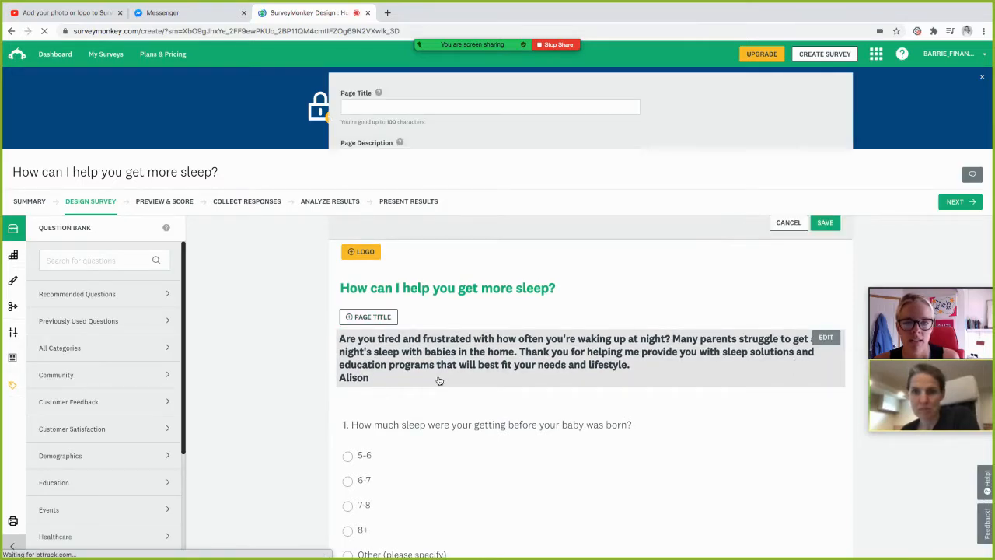
pyautogui.click(455, 347)
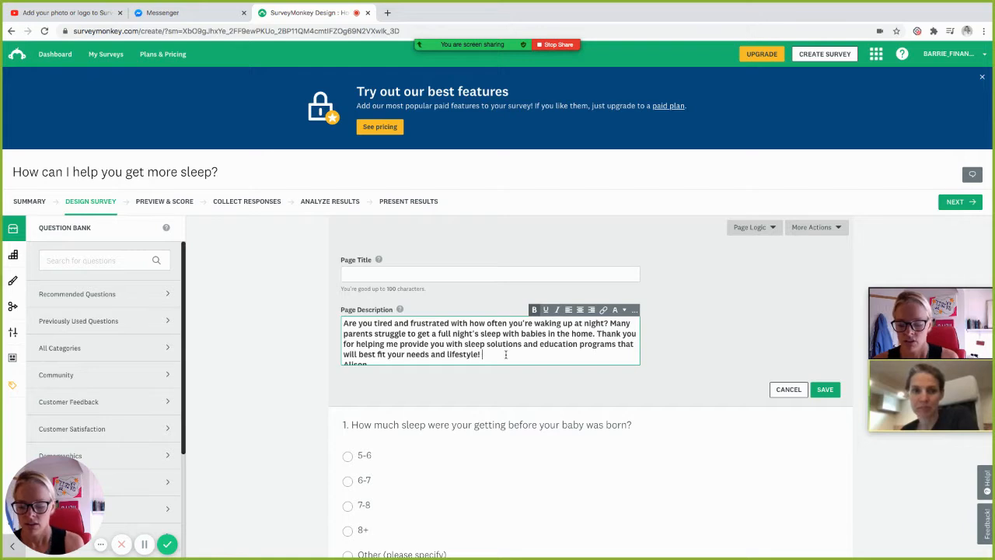
pyautogui.write('Your thank you gi')
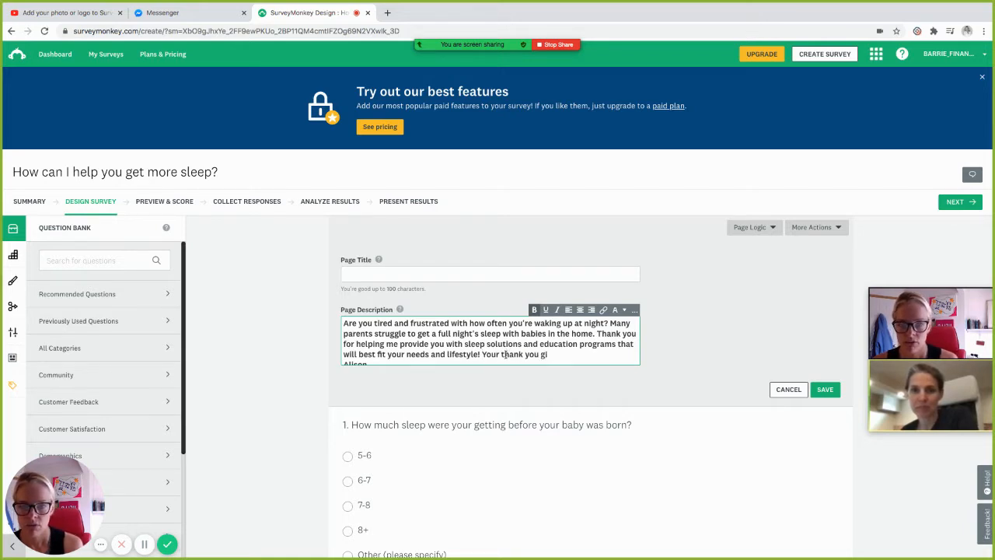
pyautogui.press('BackSpace')
pyautogui.press('BackSpace')
pyautogui.press('BackSpace')
pyautogui.press('BackSpace')
pyautogui.press('BackSpace')
pyautogui.press('BackSpace')
pyautogui.press('BackSpace')
pyautogui.press('BackSpace')
pyautogui.press('BackSpace')
pyautogui.press('BackSpace')
pyautogui.press('BackSpace')
pyautogui.press('BackSpace')
pyautogui.press('BackSpace')
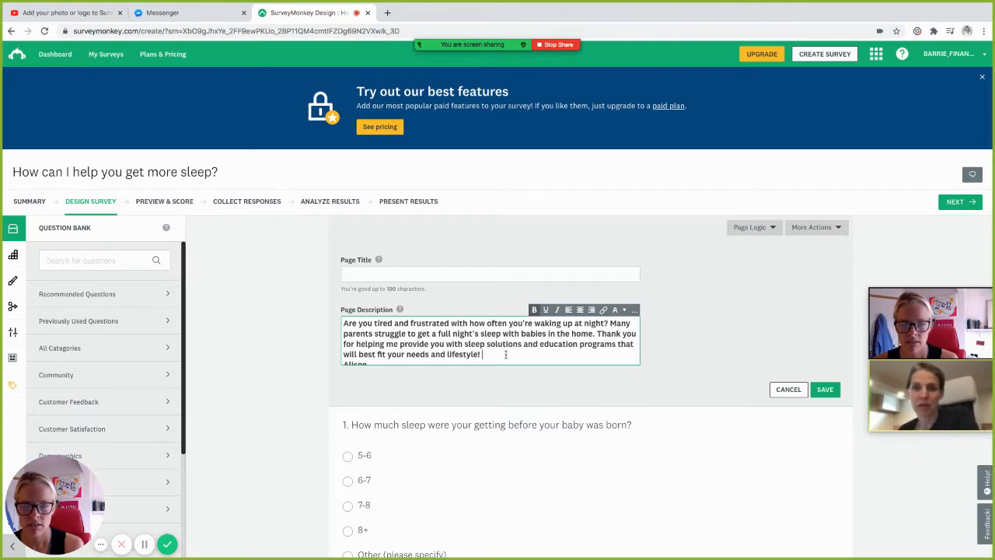
# Continue the page description after "lifestyle!" with "Your ticket to my upcoming webinar," and an opening quotation mark
pyautogui.write('Your ticket')
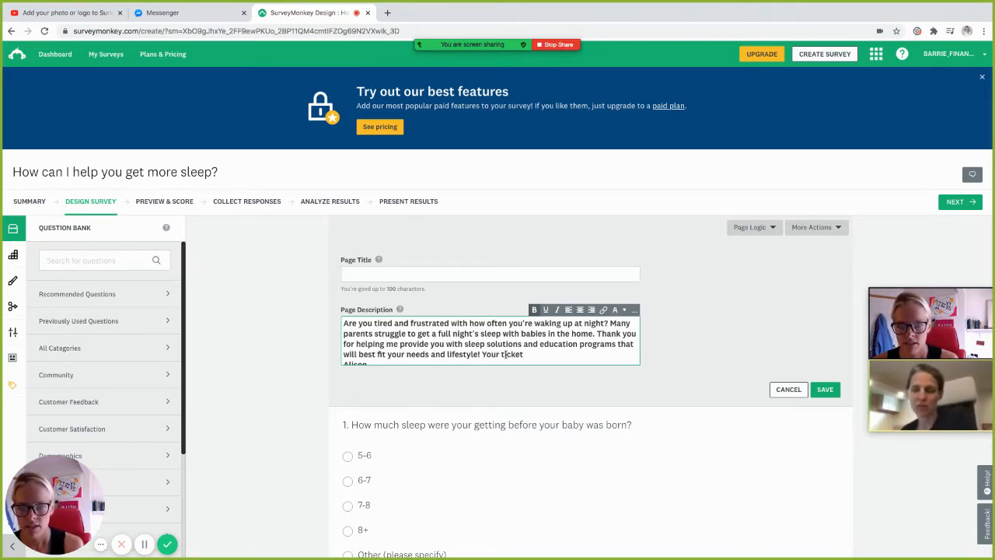
pyautogui.write(' to')
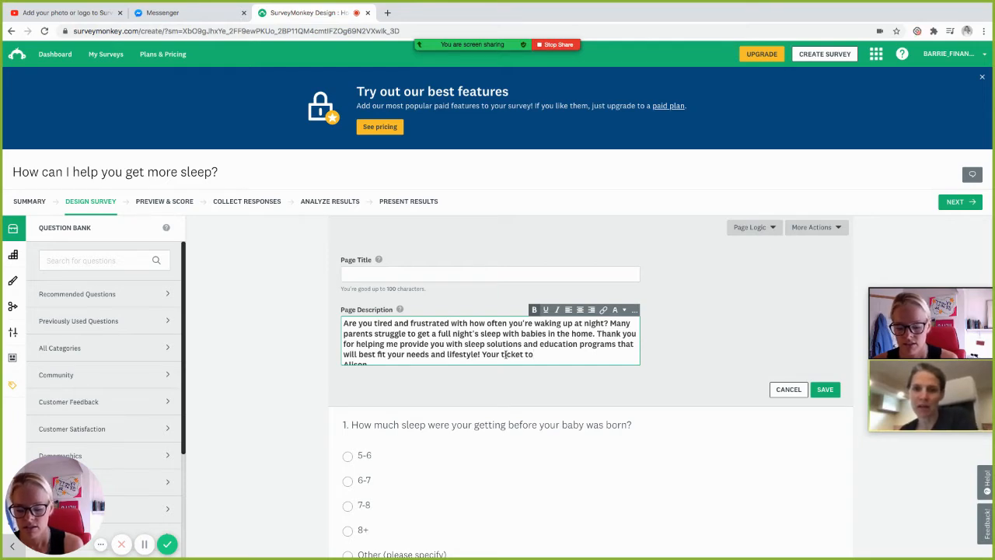
pyautogui.write(' m')
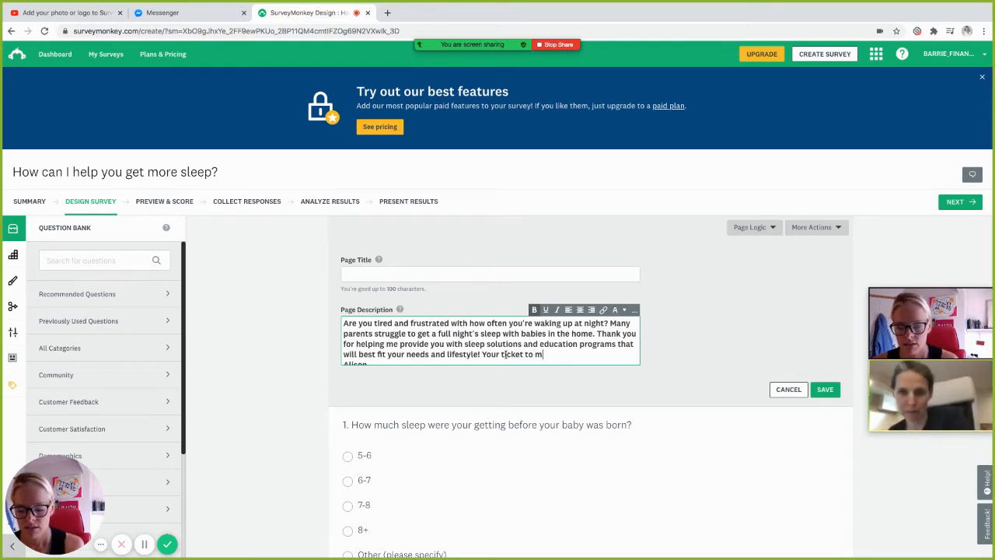
pyautogui.press('BackSpace')
pyautogui.write('my')
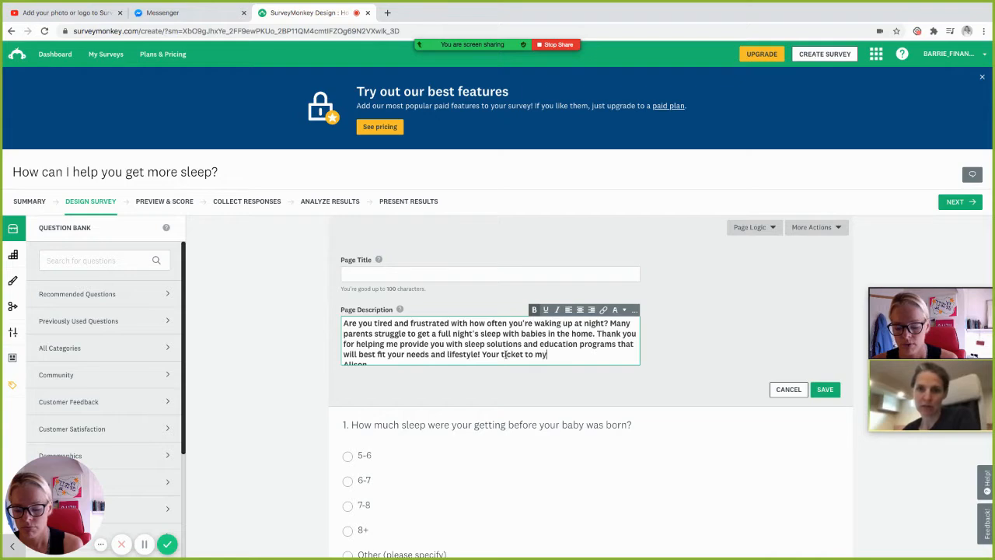
pyautogui.write(' upcoming webi')
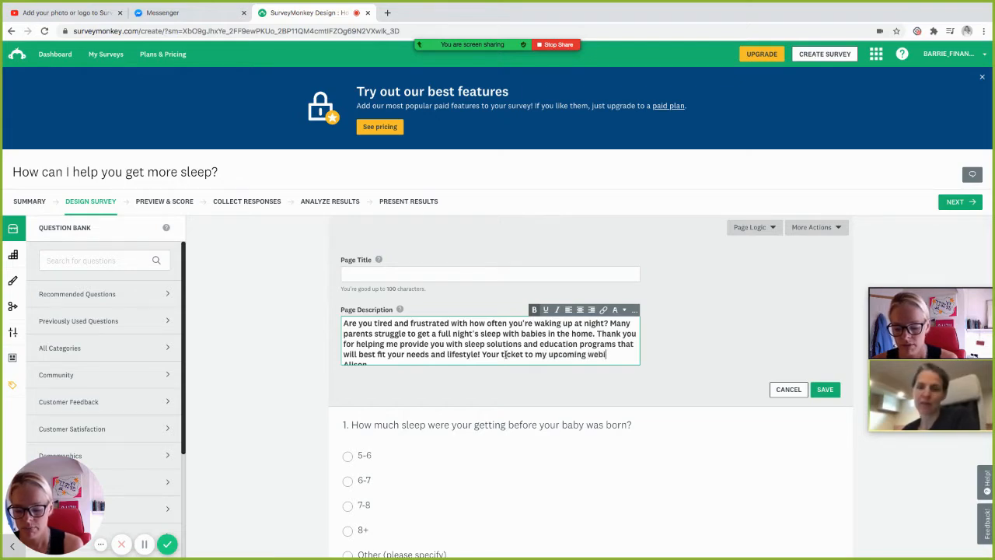
pyautogui.write('nar')
pyautogui.write(', "')
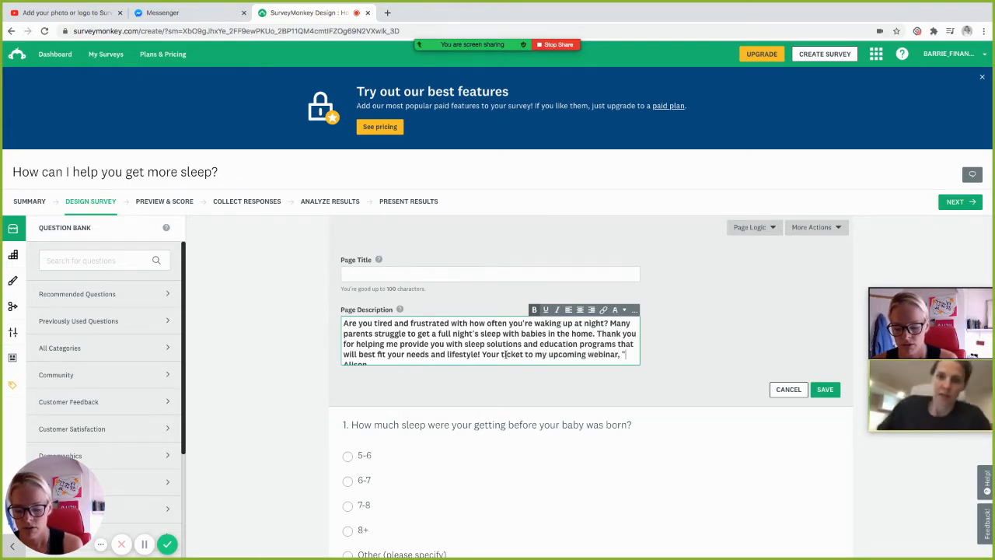
# Add the webinar title "Top 5 ways to improve your sleep" to the page description
pyautogui.write('Top 3 ways to im')
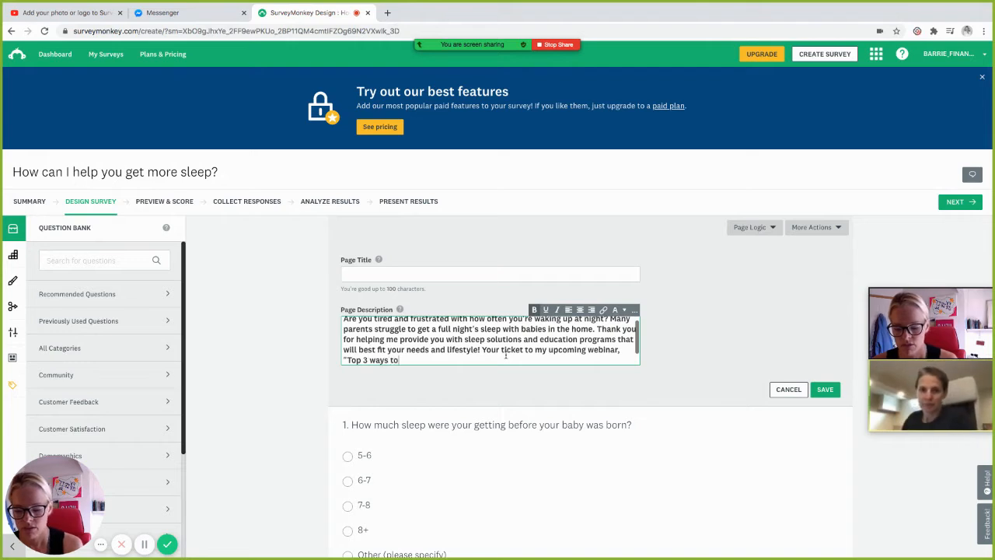
pyautogui.press('BackSpace')
pyautogui.press('BackSpace')
pyautogui.press('BackSpace')
pyautogui.press('BackSpace')
pyautogui.press('BackSpace')
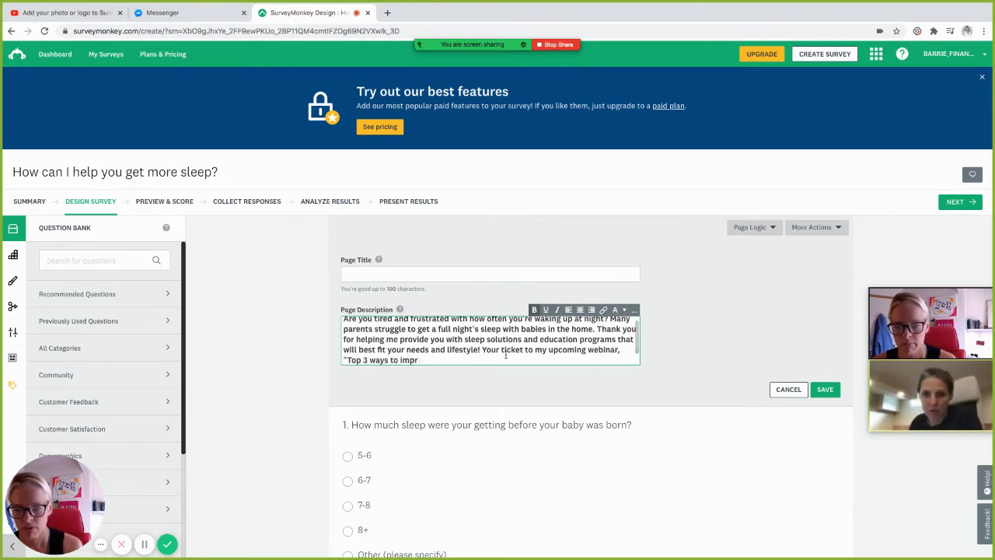
pyautogui.press('BackSpace')
pyautogui.press('BackSpace')
pyautogui.press('BackSpace')
pyautogui.press('BackSpace')
pyautogui.press('BackSpace')
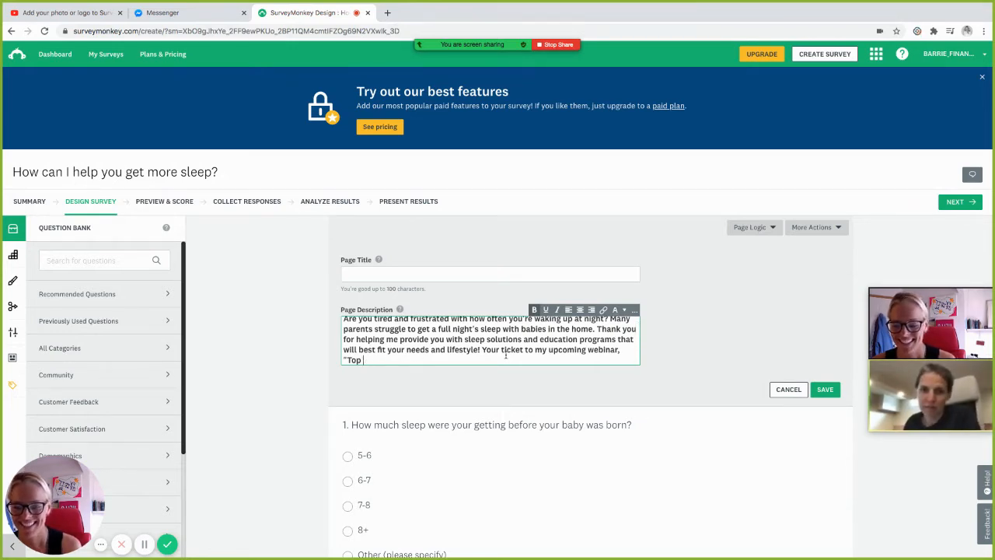
pyautogui.write('5 ways ')
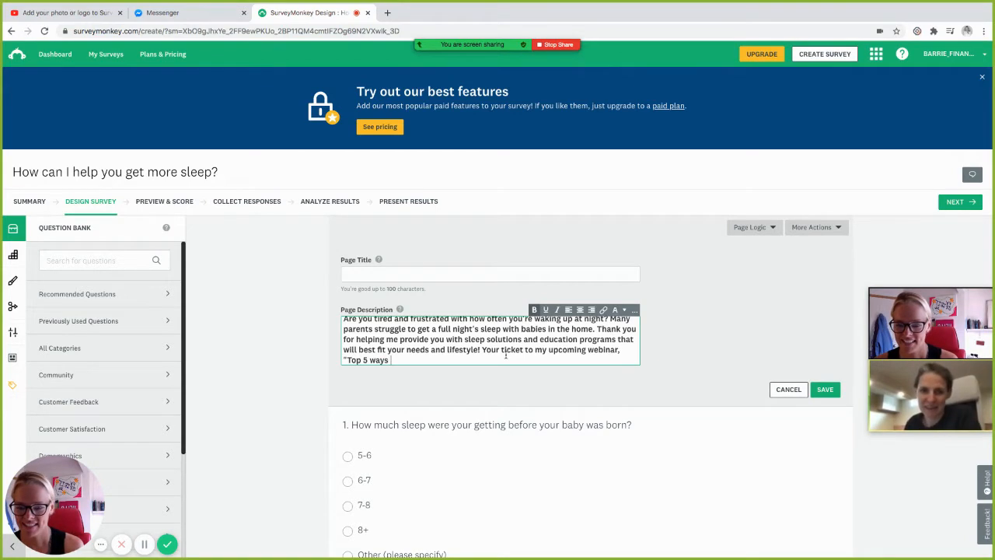
pyautogui.write('to improve ')
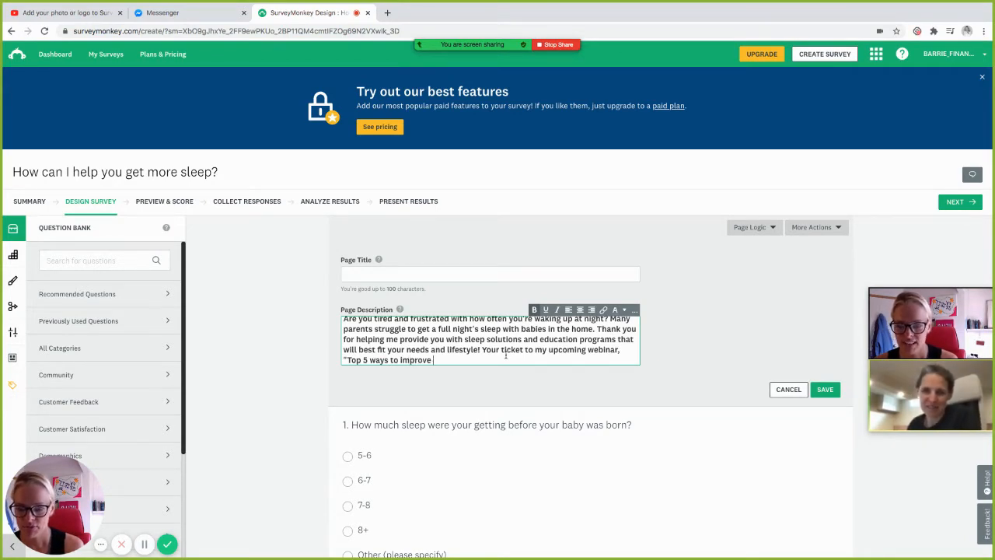
pyautogui.write('your')
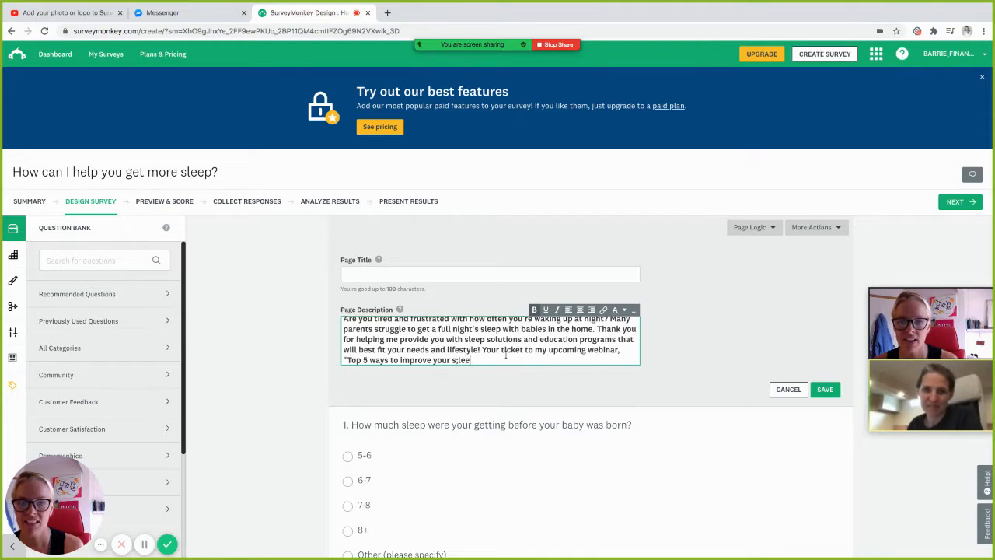
pyautogui.write(' sleep')
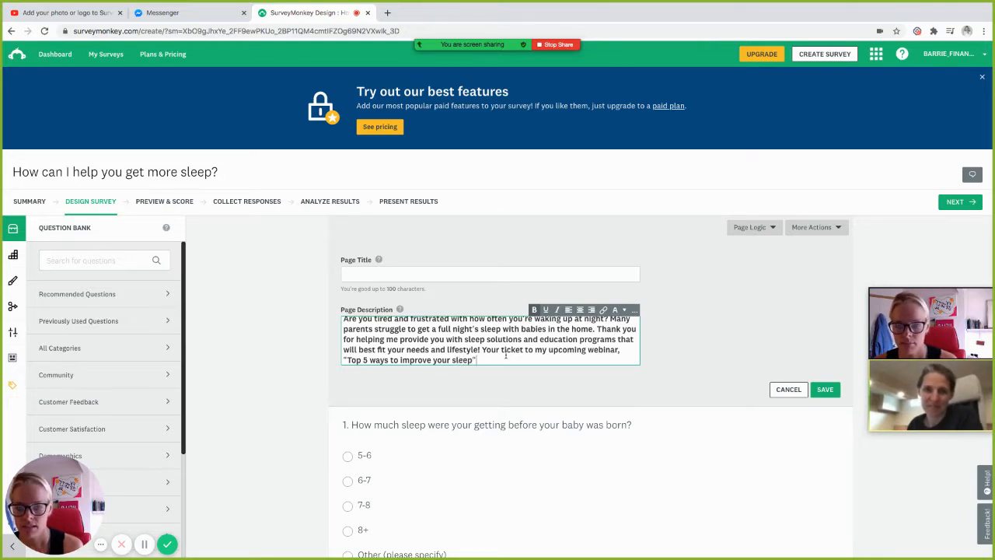
# Close the title's quotation, finish the sentence with "($49 value) is at the end of the survey!" and save the page description
pyautogui.write('" ($')
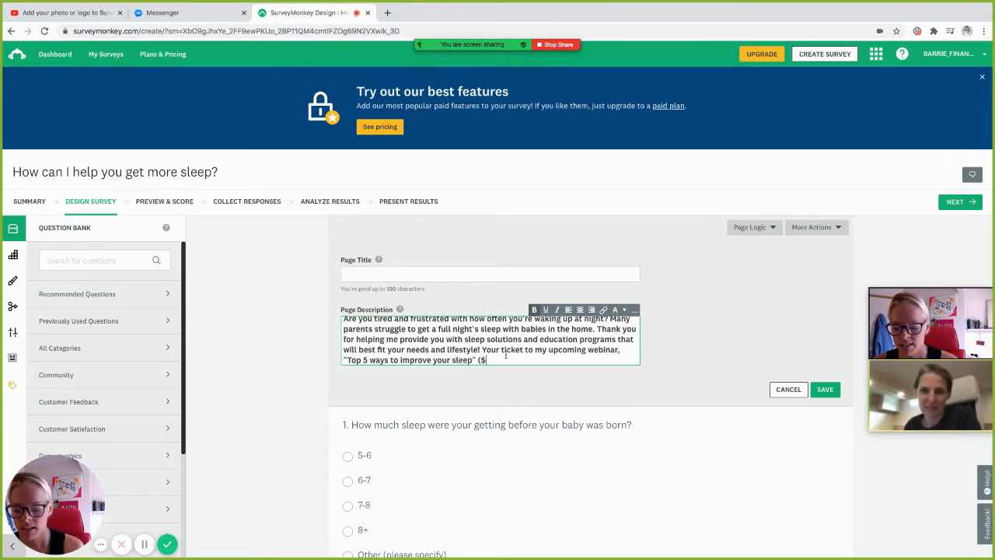
pyautogui.write('49 valu')
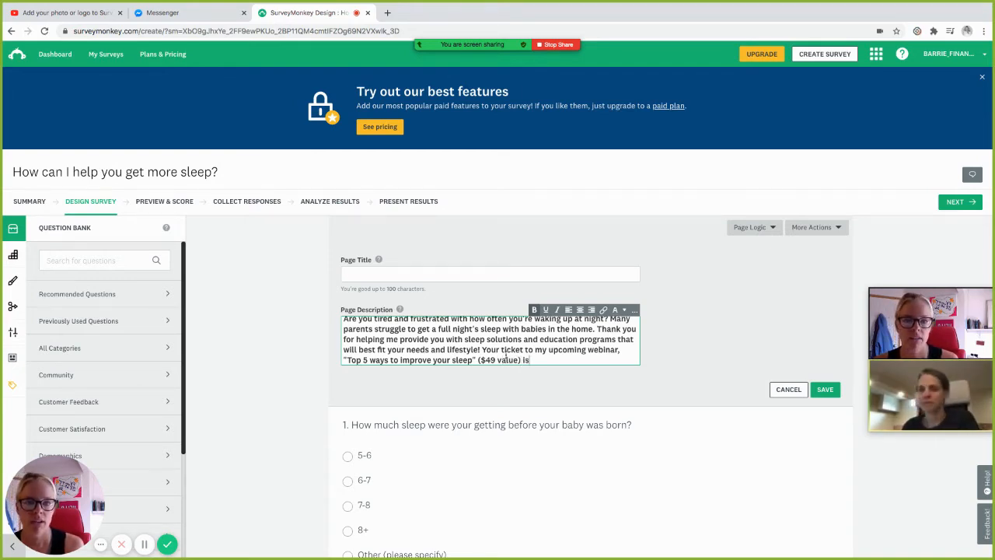
pyautogui.write('e) is ')
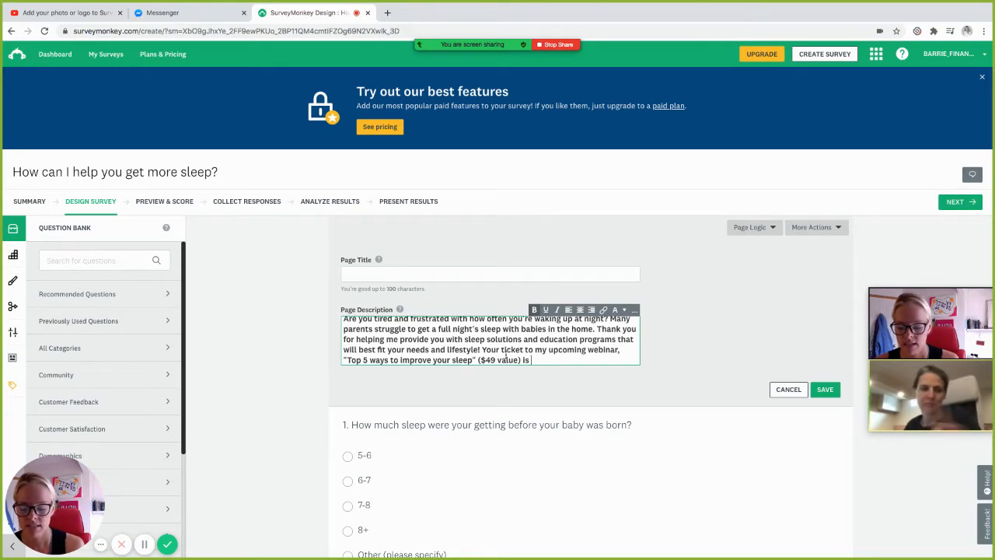
pyautogui.write('at the end of ')
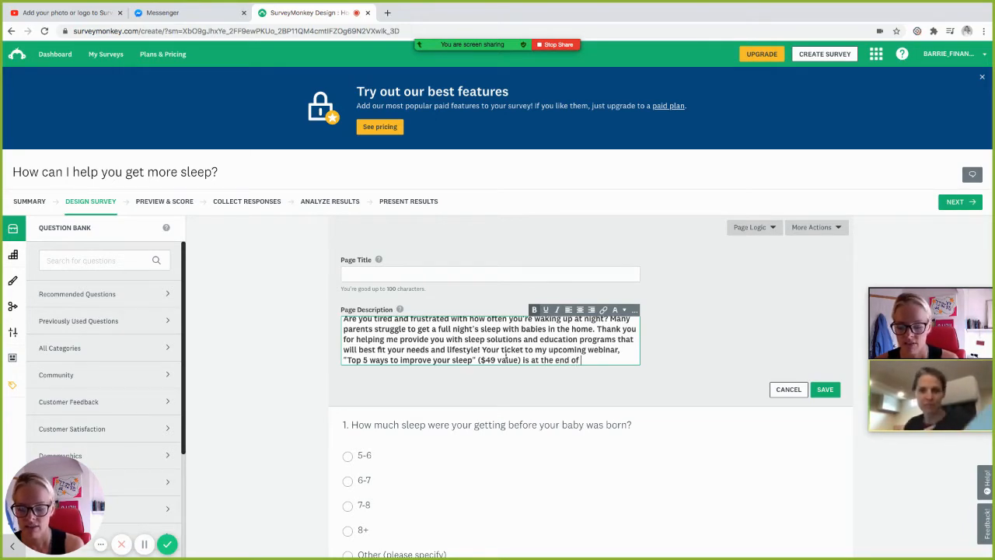
pyautogui.write('the survey!')
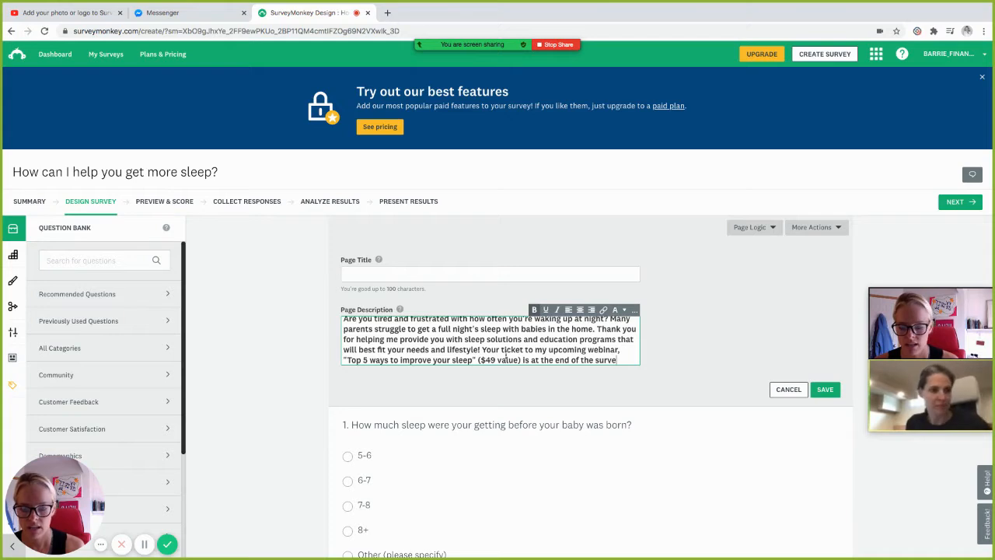
pyautogui.click(825, 392)
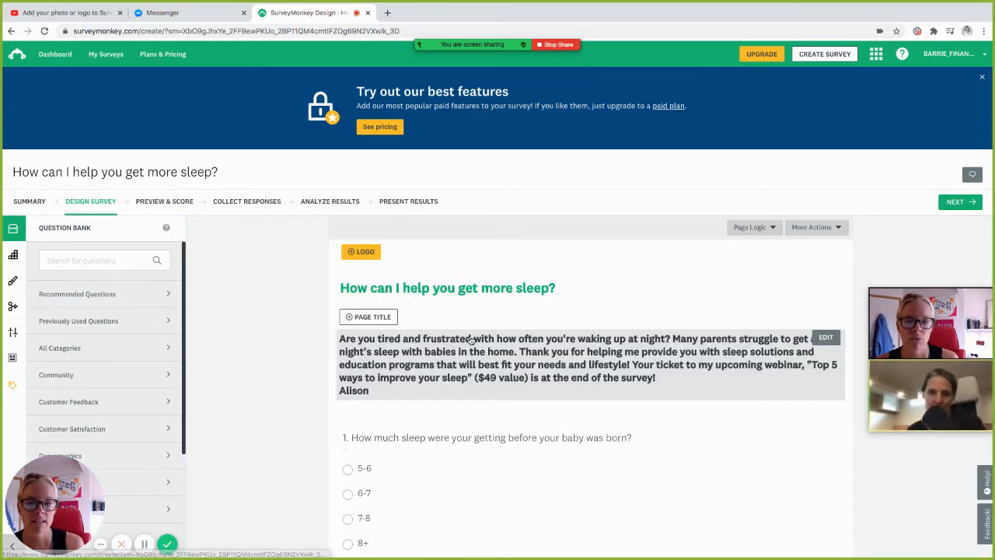
# Add a Text element at the end of the survey, below the Fempreneur Marketing School image
pyautogui.scroll(-5, 509, 354)
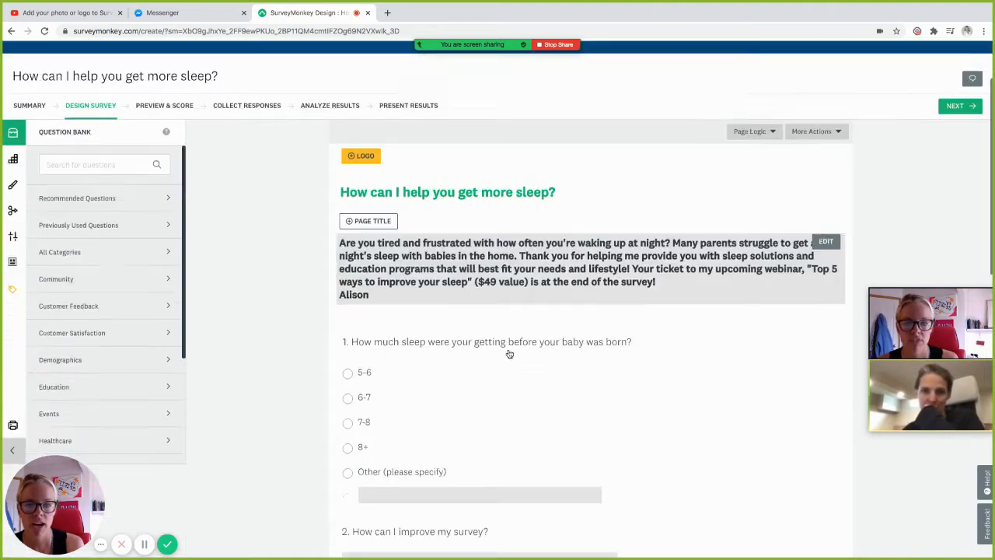
pyautogui.scroll(2, 509, 353)
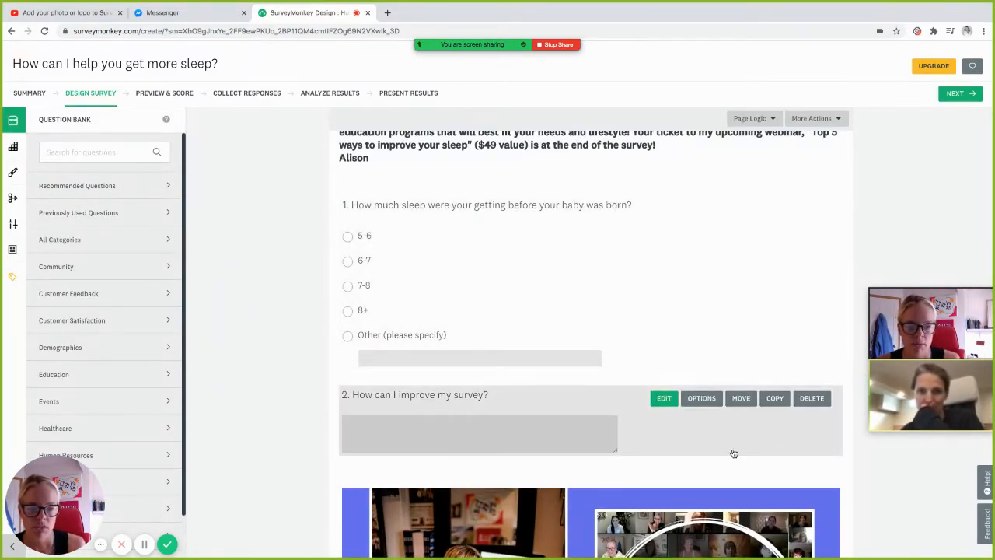
pyautogui.scroll(-5, 586, 451)
pyautogui.scroll(-1, 687, 434)
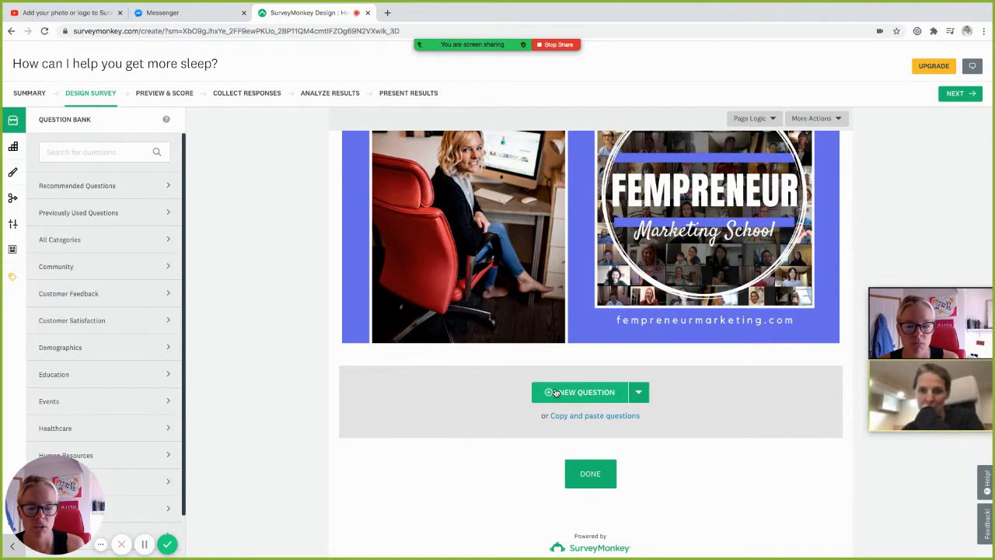
pyautogui.click(639, 394)
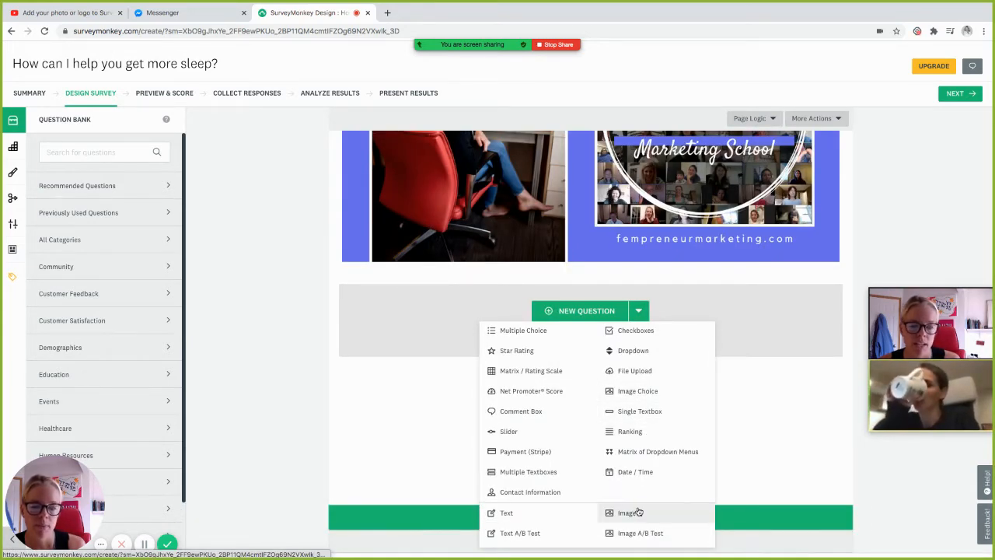
pyautogui.click(503, 514)
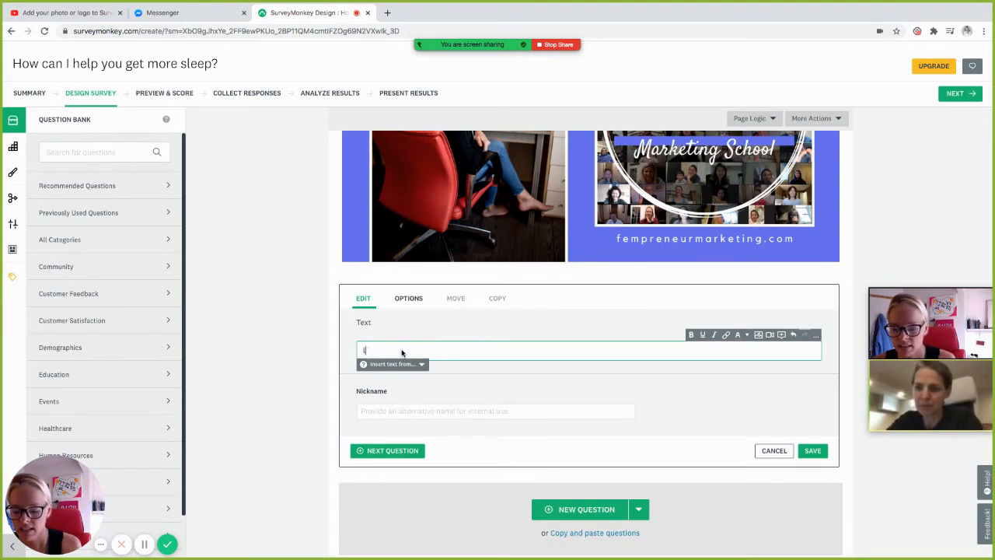
# Enter "Click here to get your free ticket to my webinar on August 15th" as the closing text
pyautogui.write('Clik')
pyautogui.press('BackSpace')
pyautogui.write('ck here to g')
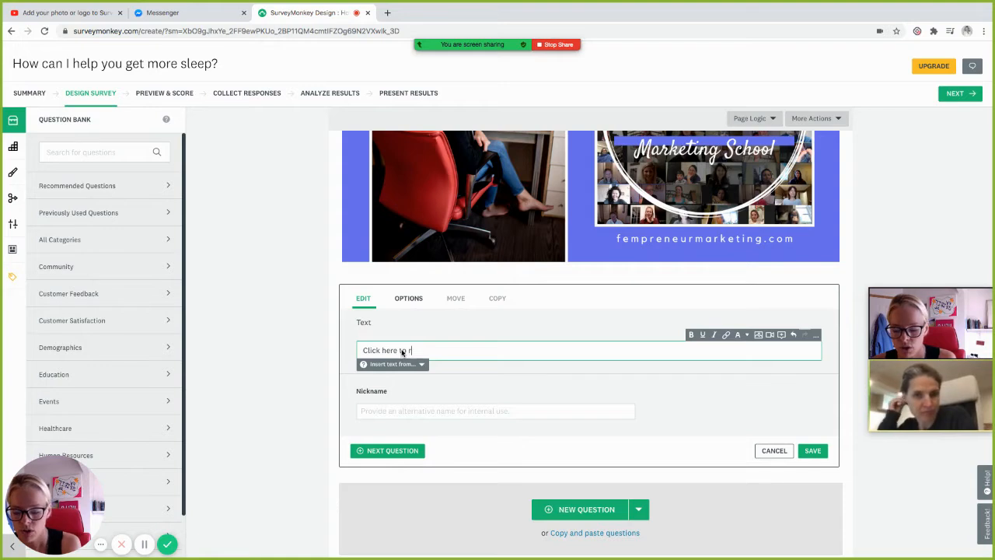
pyautogui.write('et your ')
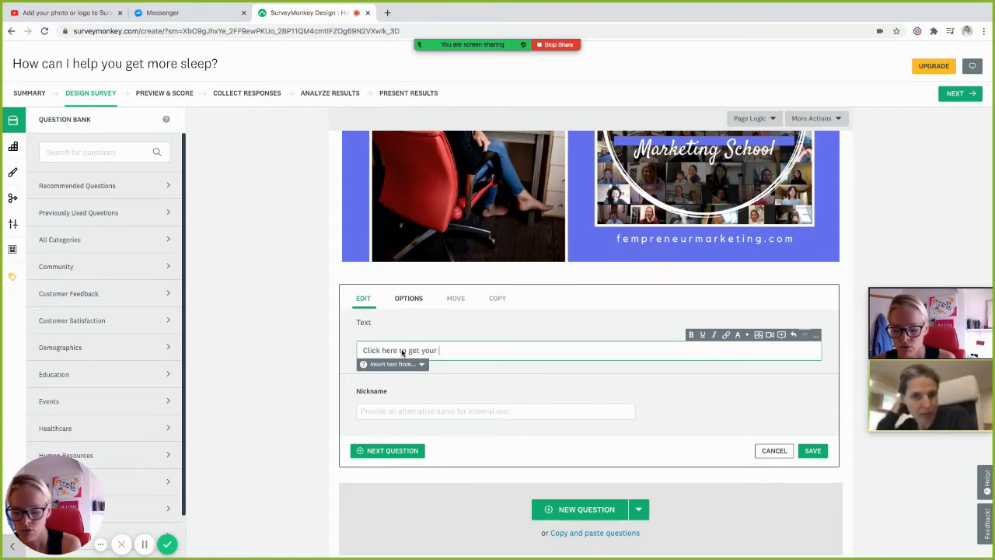
pyautogui.write('free ti')
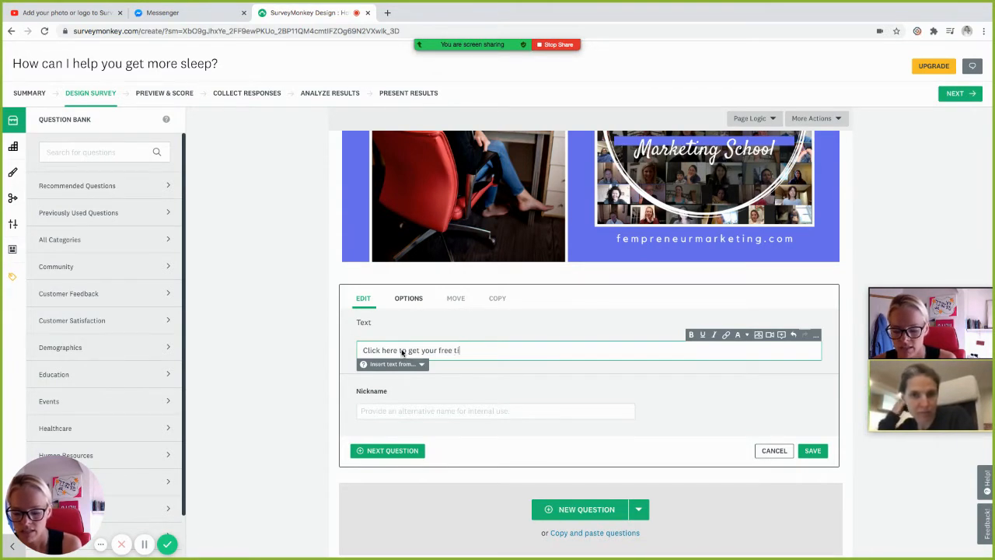
pyautogui.write('cket to')
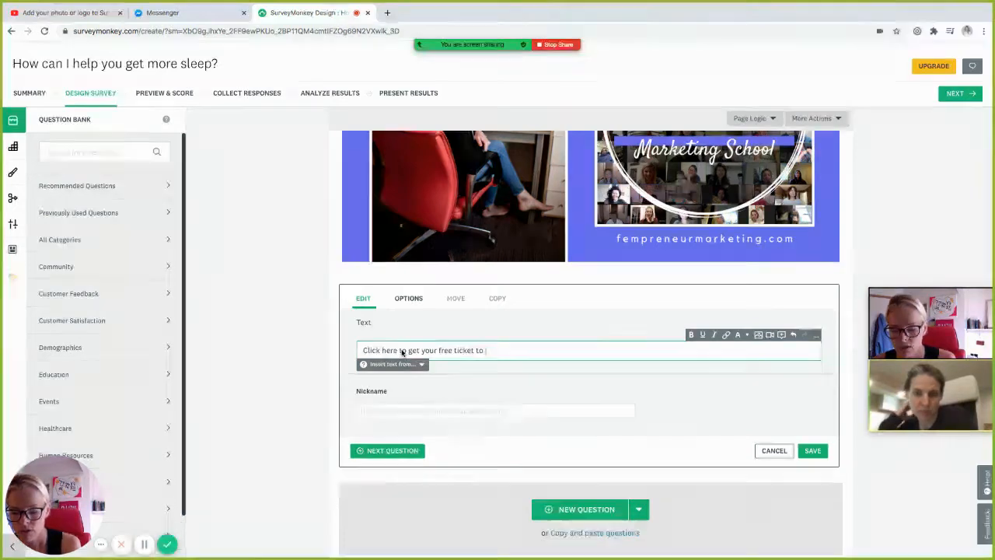
pyautogui.write(' my we')
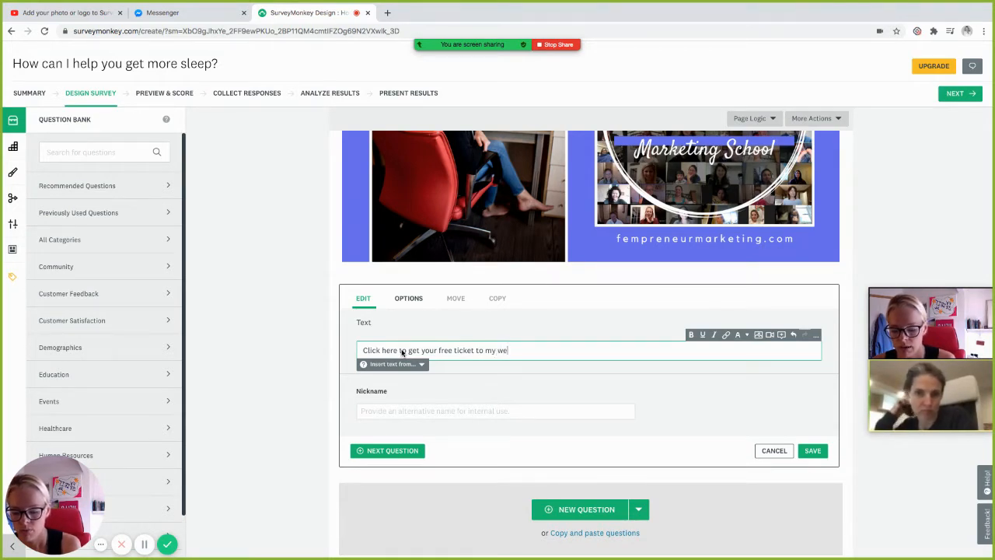
pyautogui.write('binar on Au')
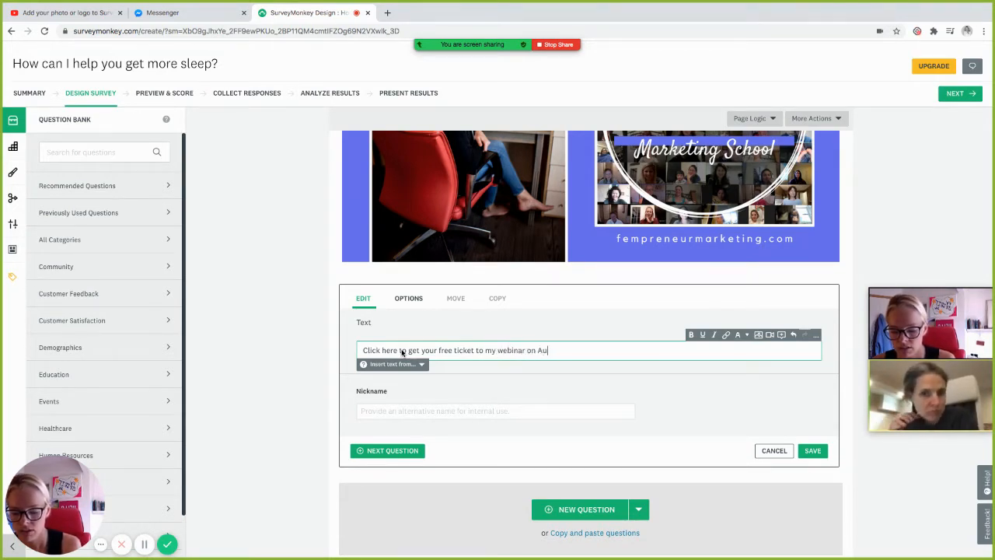
pyautogui.write('gust 15th')
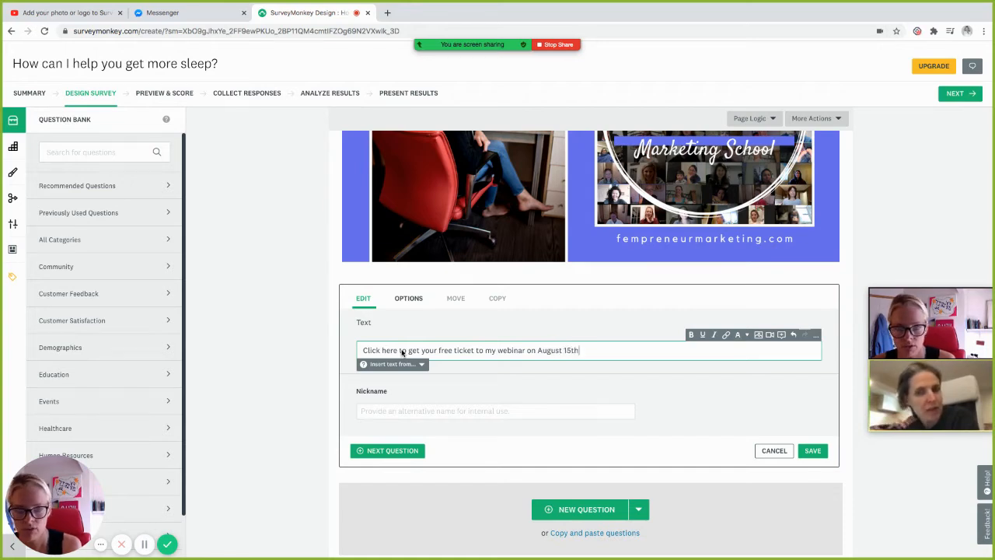
# Finish the closing text with a comma, the quoted webinar title "Top 5 Ways To Improve Your Sleep" and an exclamation mark
pyautogui.write(', "')
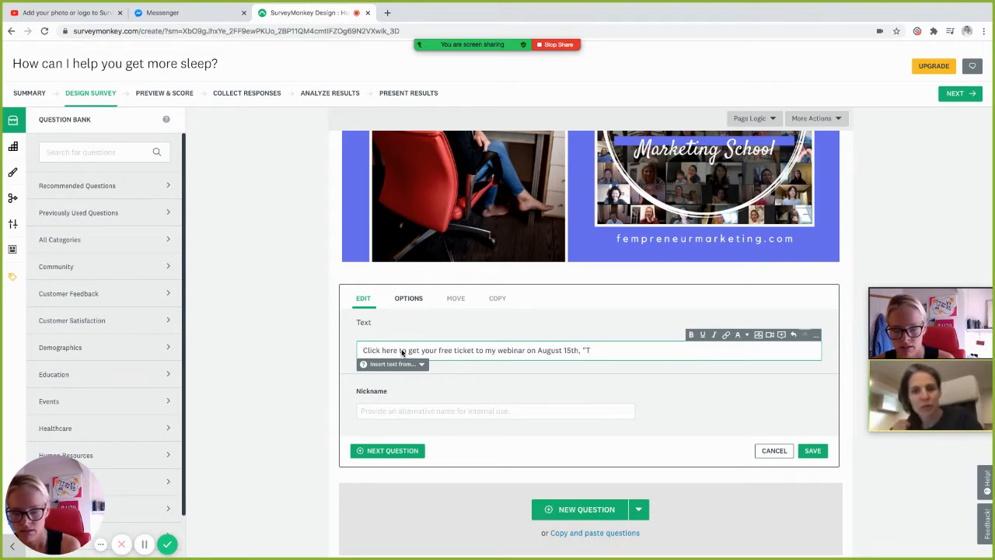
pyautogui.write('Top 5 W')
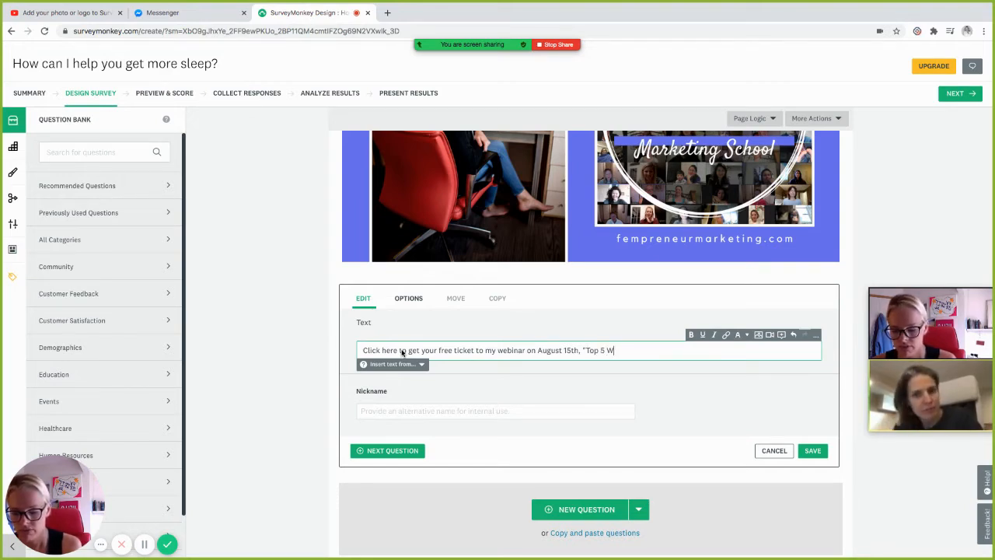
pyautogui.write('ays To Imp')
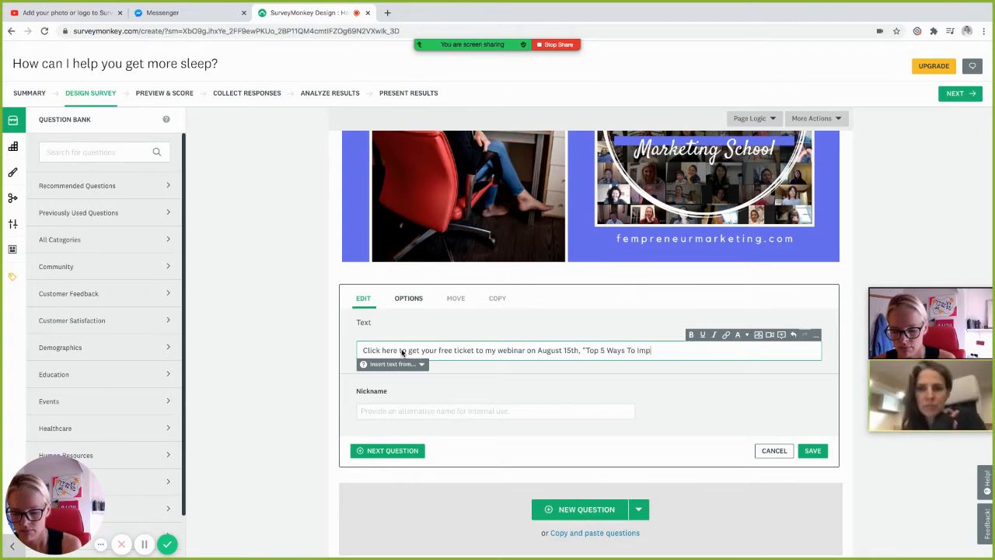
pyautogui.write('rove Your S')
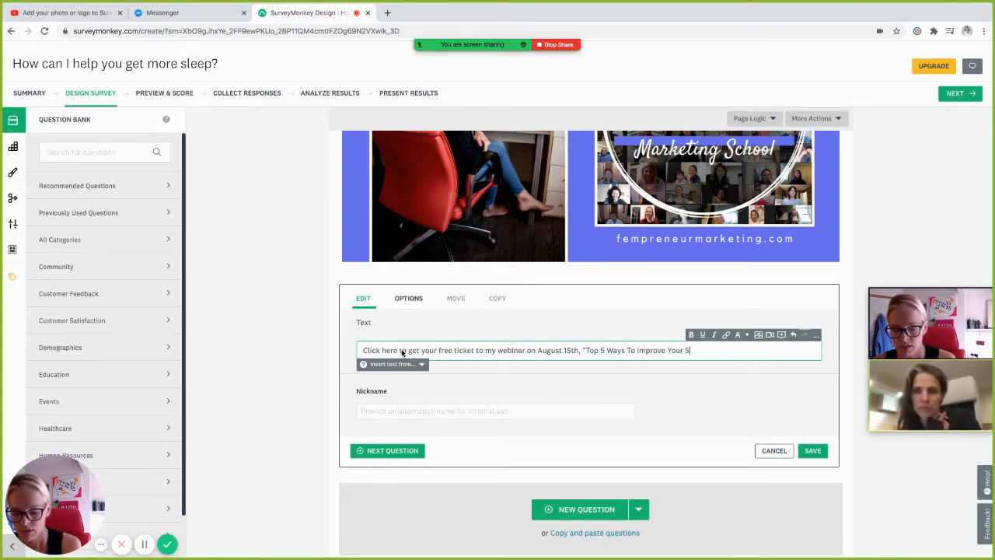
pyautogui.write('leep"')
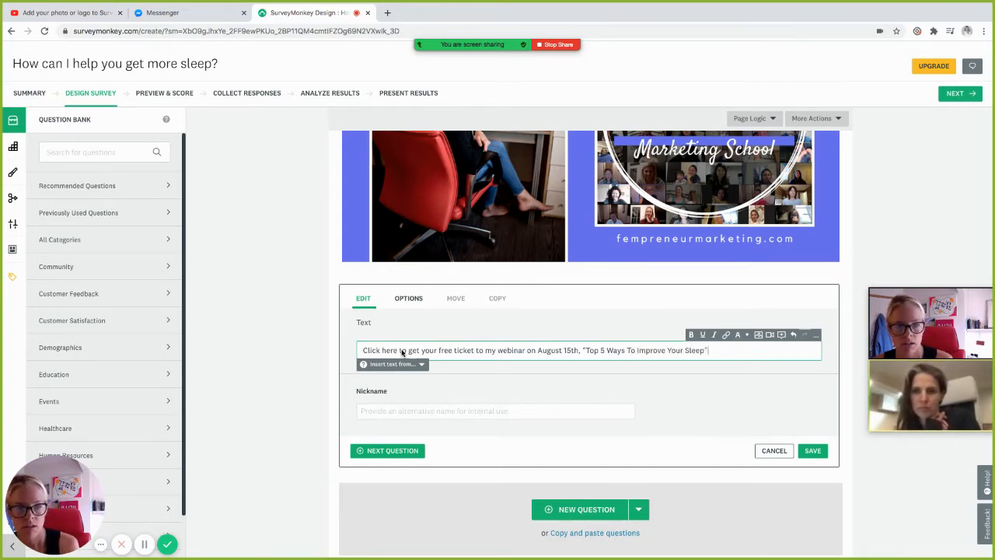
pyautogui.write('!')
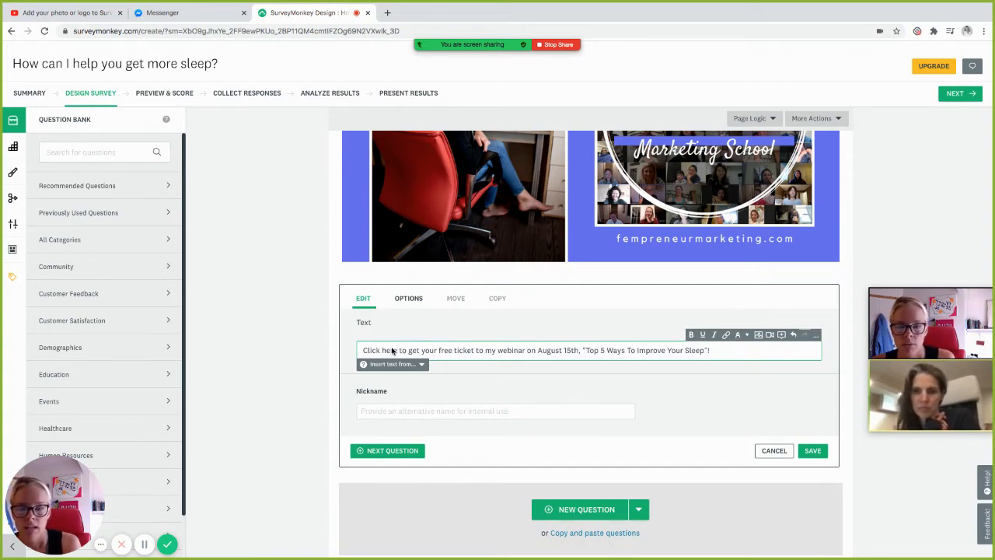
# Make the words "Click here" in the closing text bold and underlined
pyautogui.moveTo(398, 352); pyautogui.dragTo(363, 352)
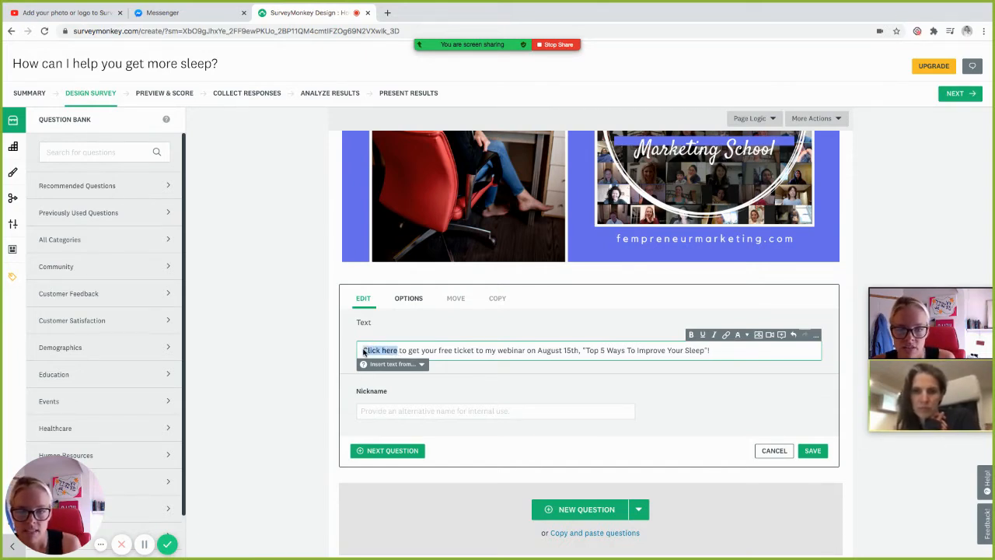
pyautogui.click(725, 336)
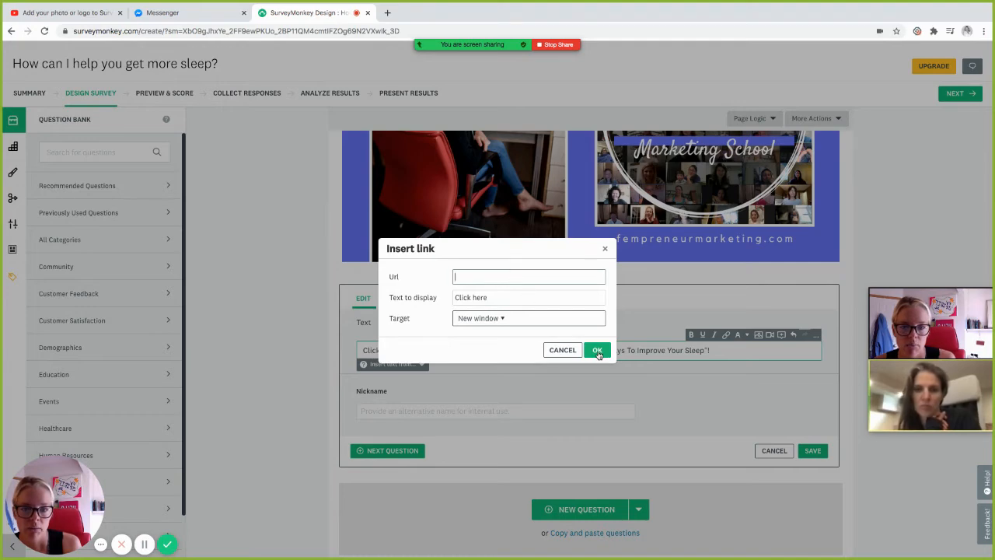
pyautogui.click(562, 350)
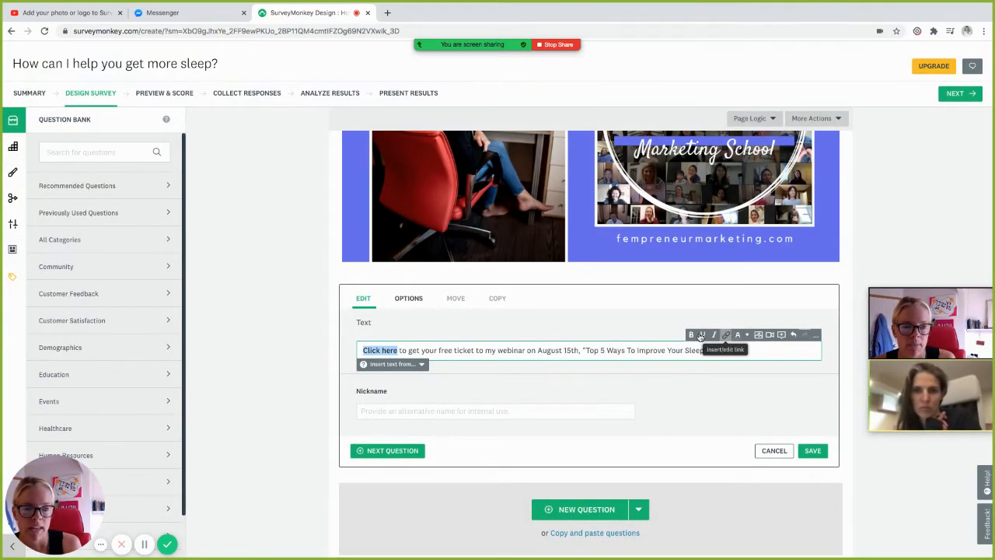
pyautogui.click(691, 335)
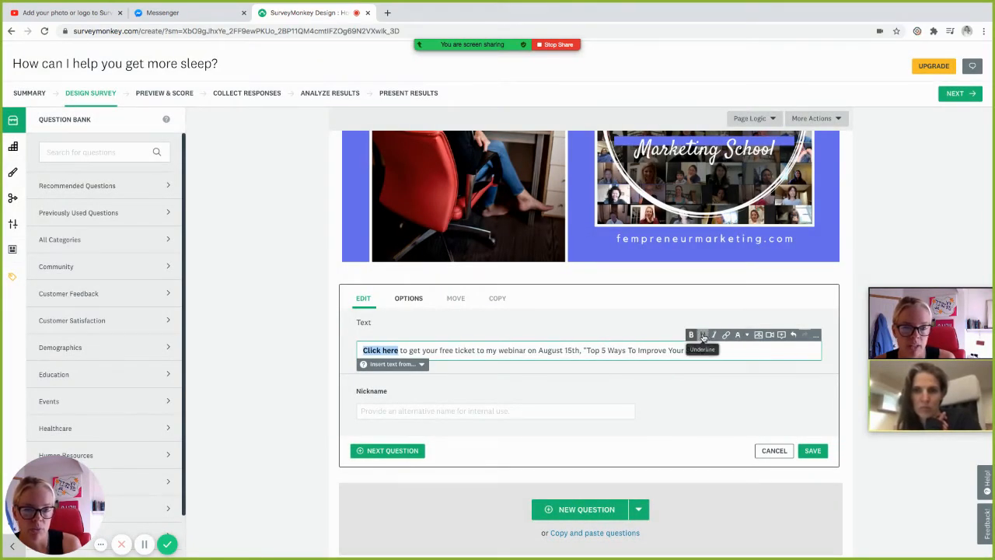
# Examine the text color palette, the advanced editor's font size and image options, and the link settings for "Click here"
pyautogui.click(747, 337)
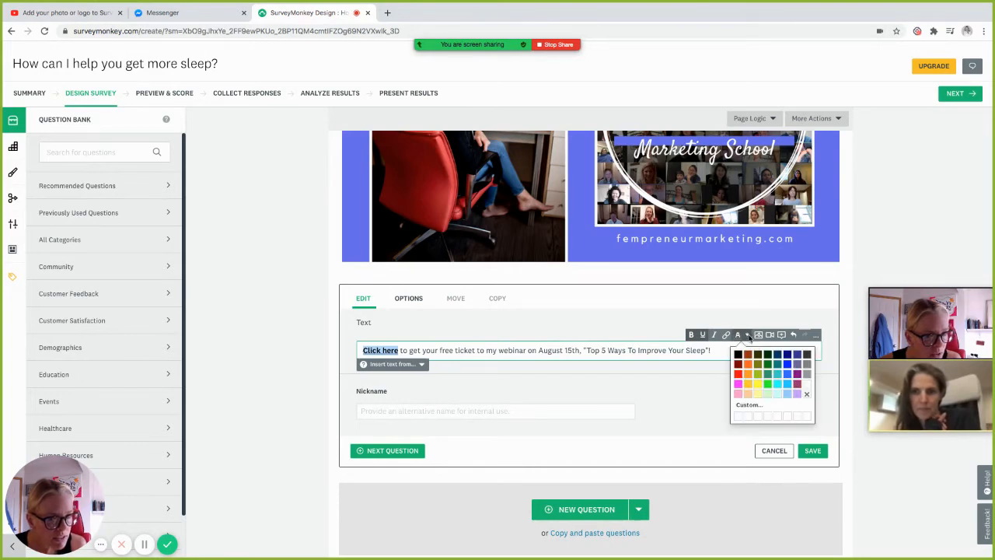
pyautogui.click(701, 351)
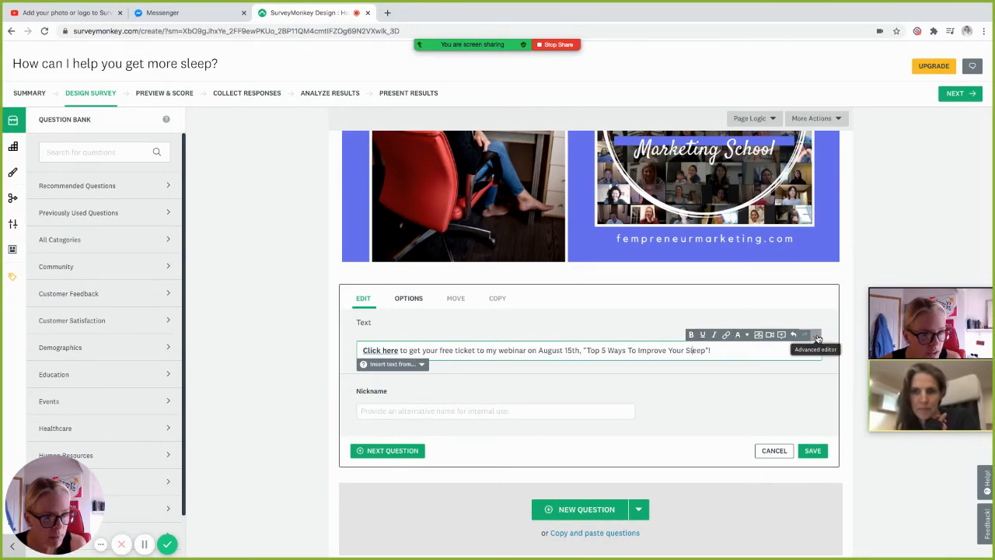
pyautogui.click(816, 336)
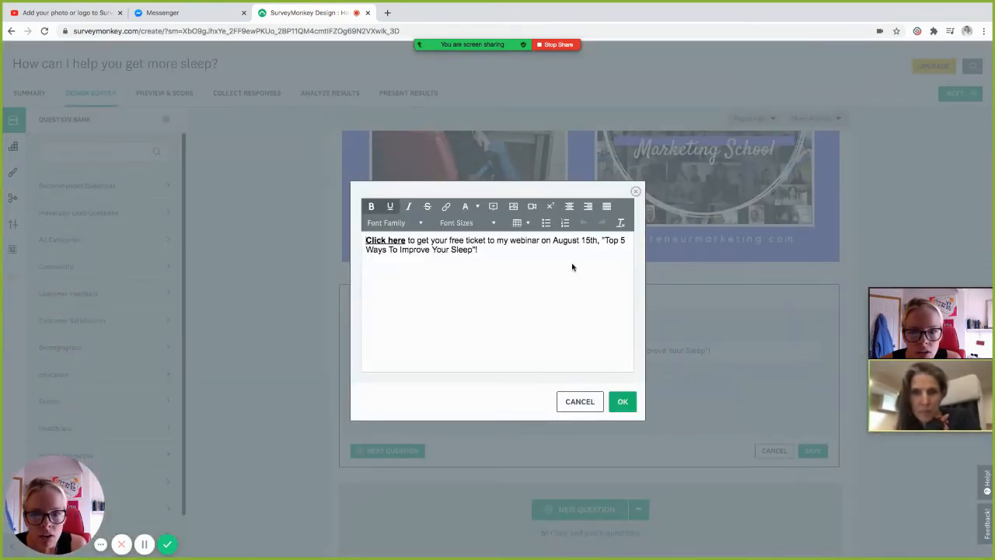
pyautogui.click(483, 225)
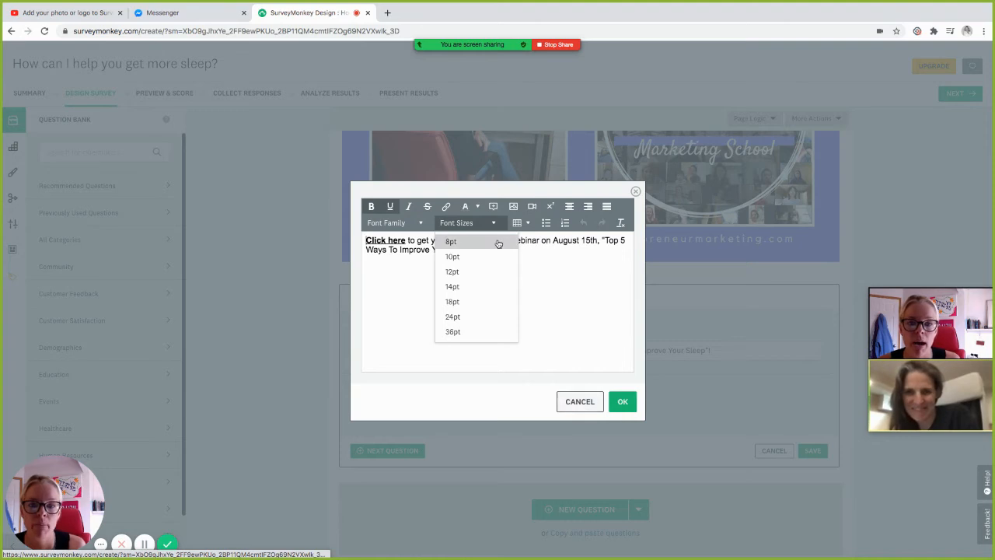
pyautogui.click(544, 306)
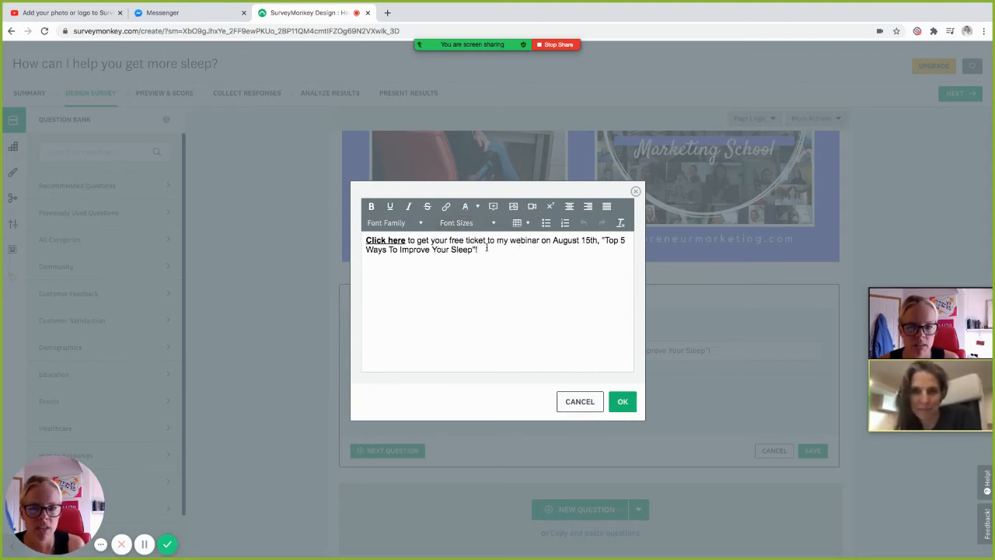
pyautogui.click(513, 206)
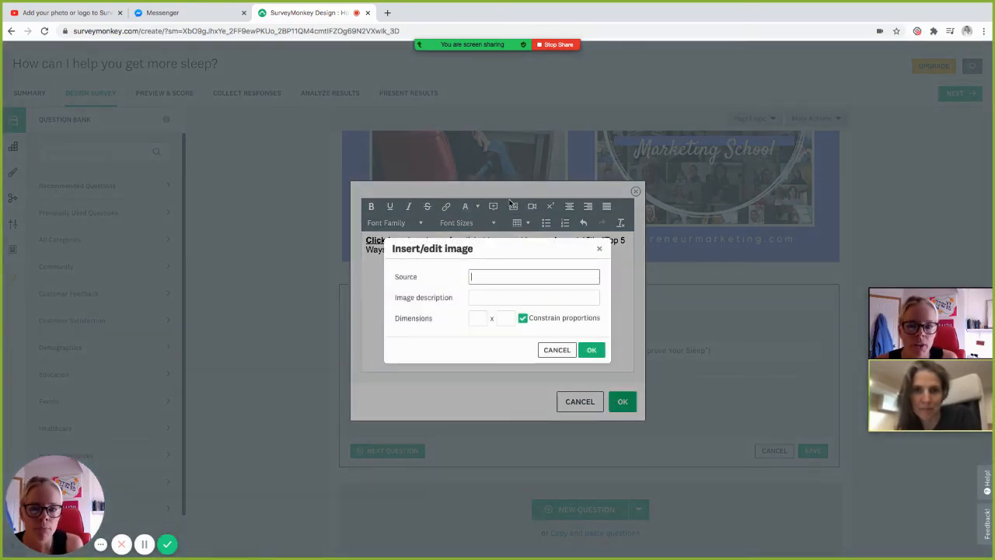
pyautogui.click(557, 350)
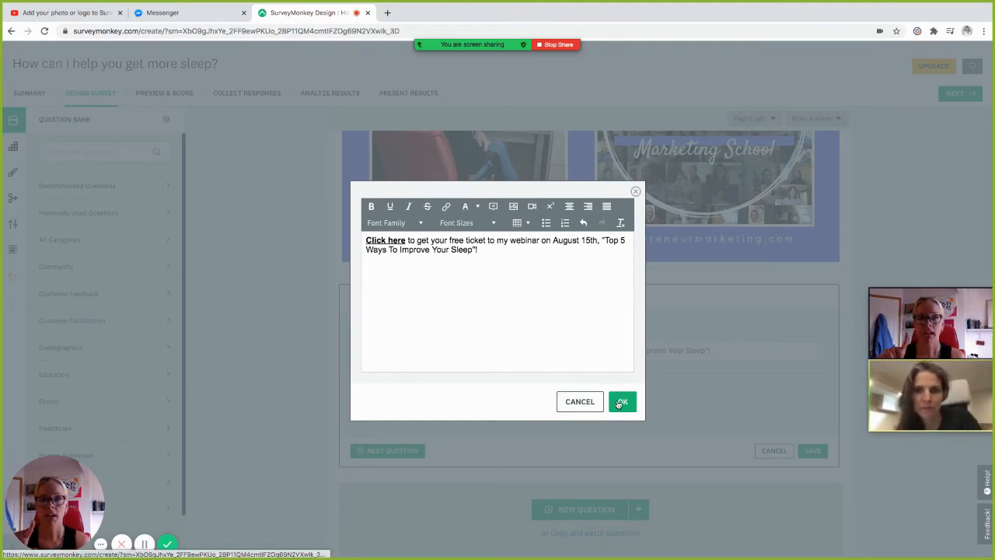
pyautogui.click(589, 403)
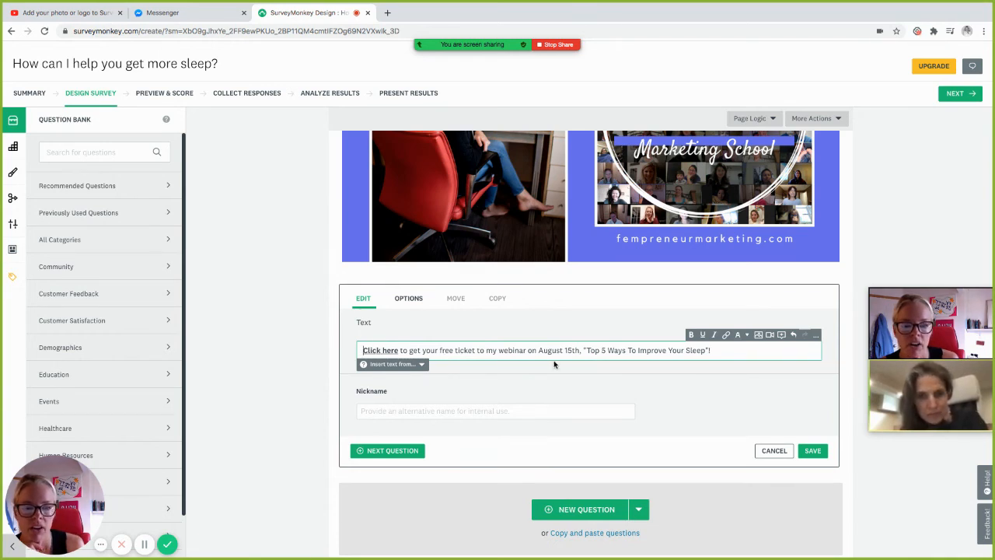
pyautogui.moveTo(400, 350); pyautogui.dragTo(354, 352)
pyautogui.click(726, 335)
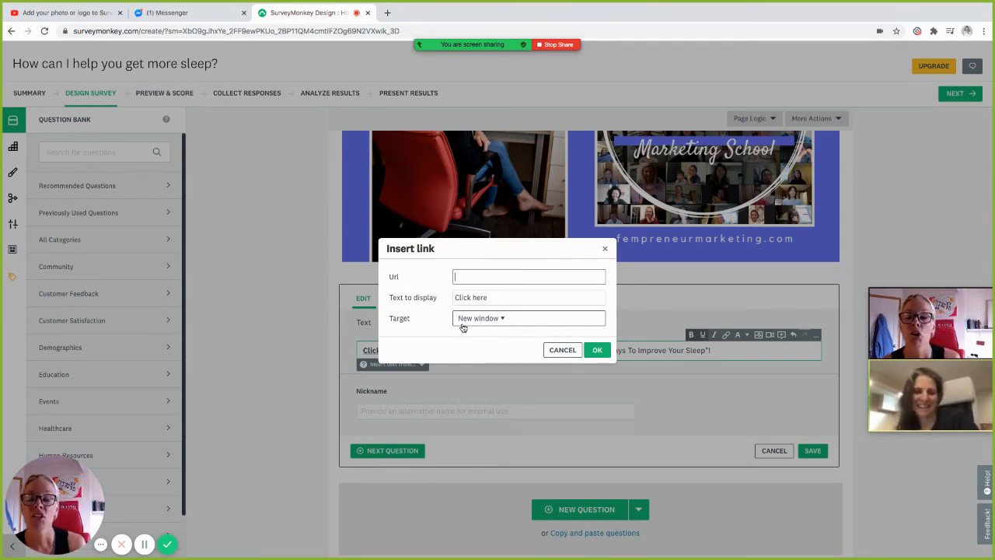
pyautogui.click(571, 352)
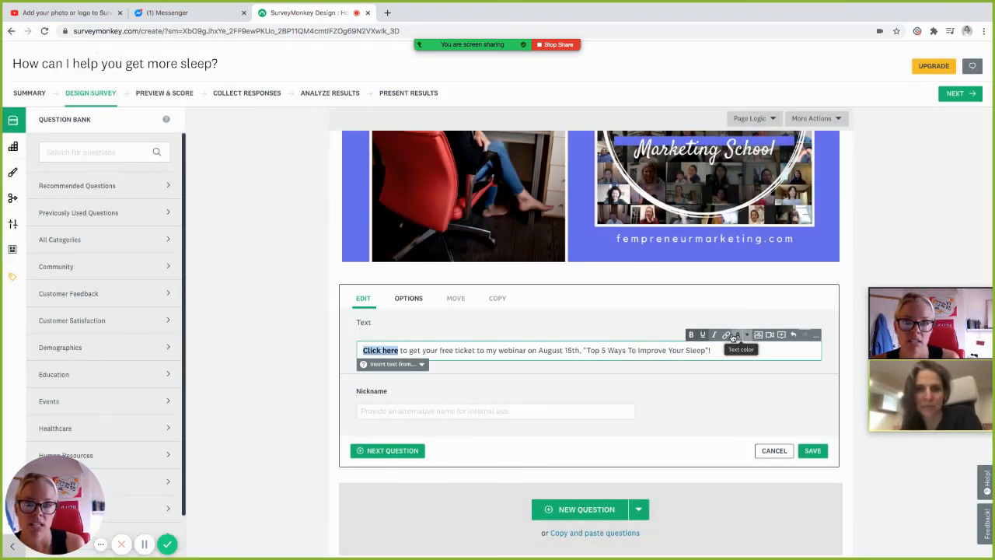